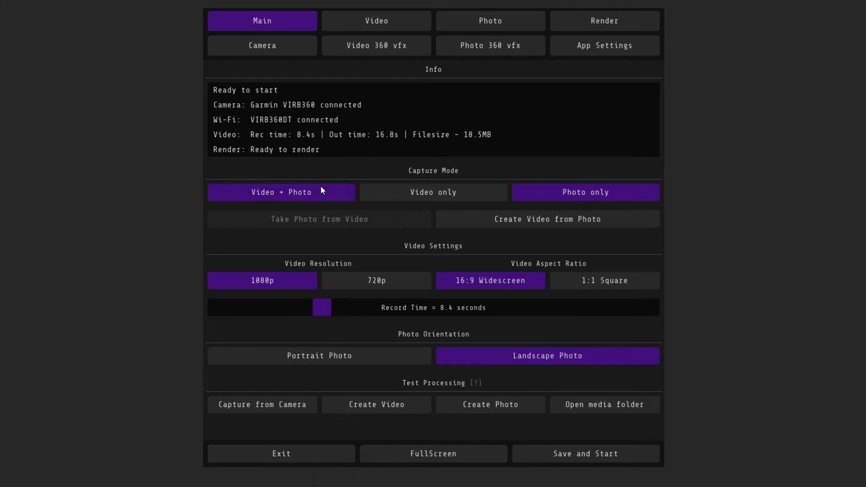
# - Keep capture on Photo only and set the record time to 9.1 seconds
pyautogui.click(425, 189)
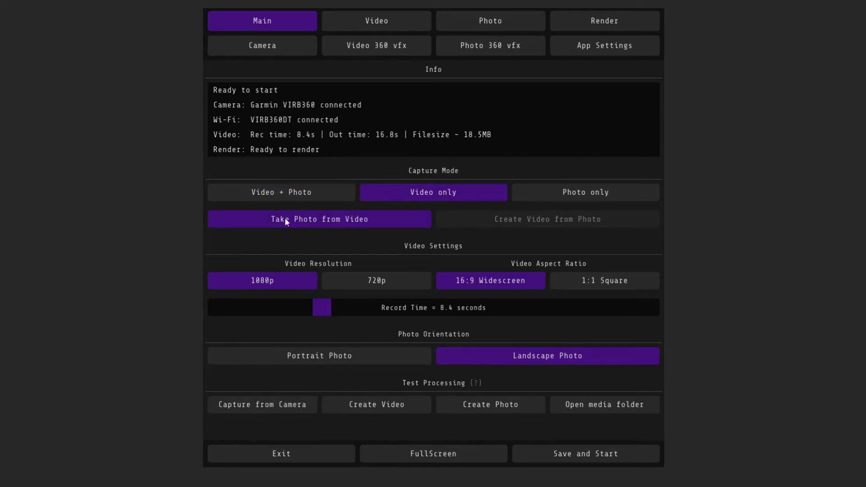
pyautogui.click(561, 199)
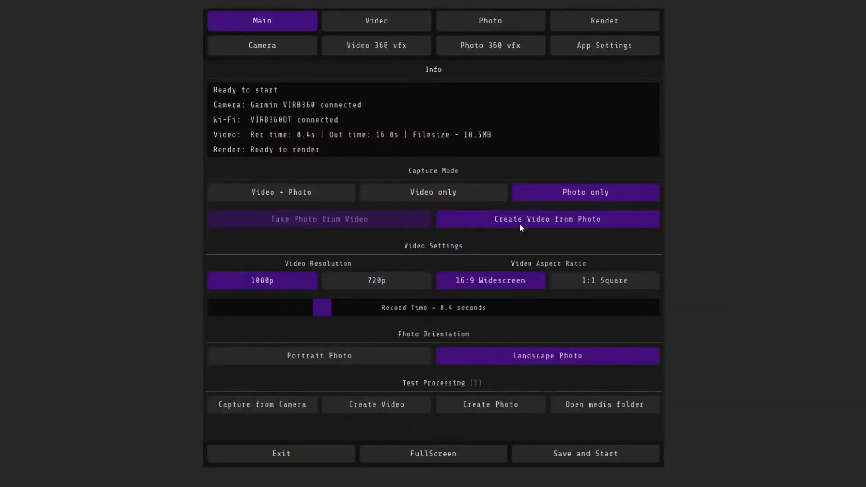
pyautogui.moveTo(321, 306); pyautogui.dragTo(387, 305)
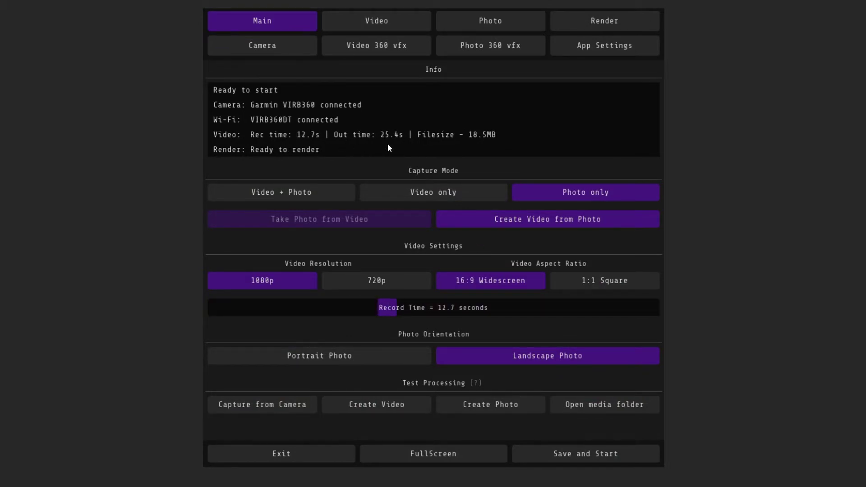
pyautogui.moveTo(388, 309); pyautogui.dragTo(334, 311)
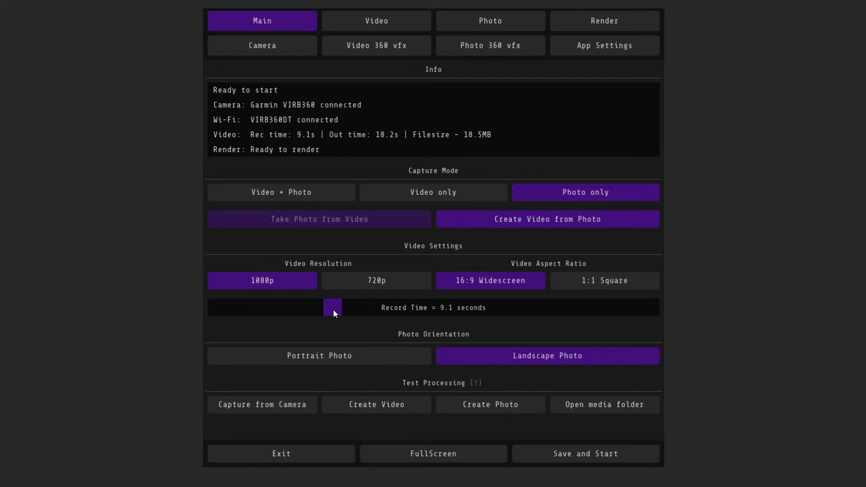
# - Keep Print Photo on with the Send To OneNote 2016 printer, then show the Sharing Settings
pyautogui.click(491, 23)
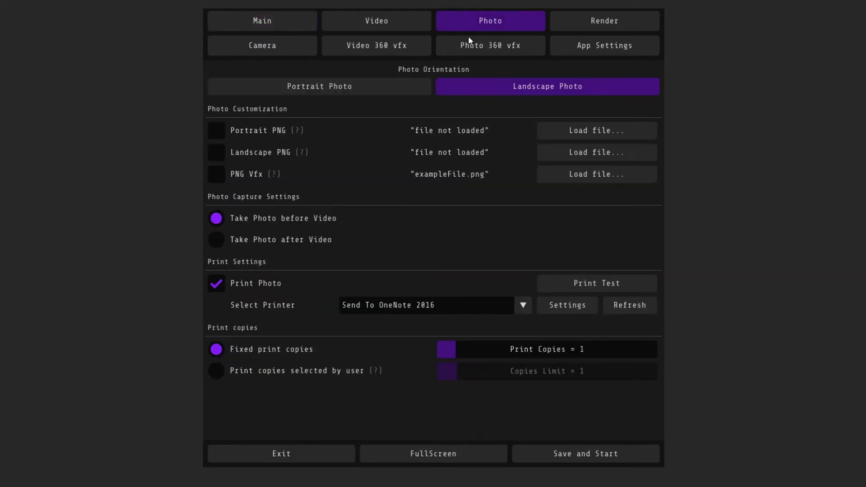
pyautogui.click(217, 284)
pyautogui.click(219, 284)
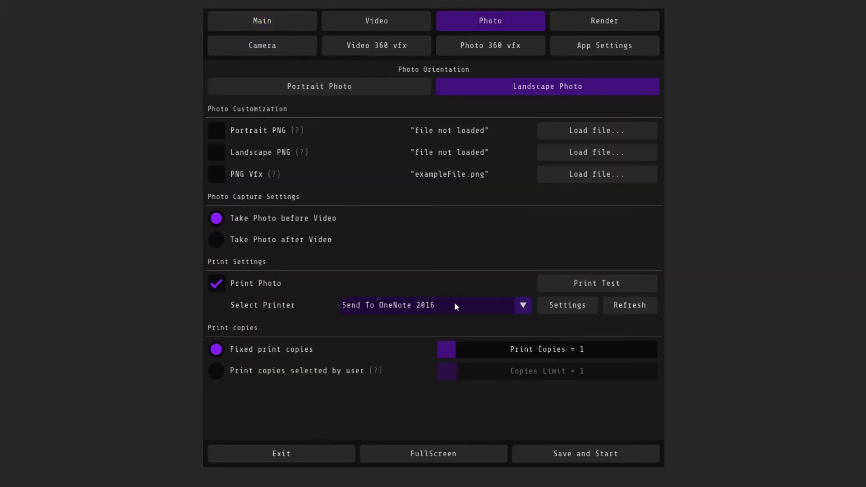
pyautogui.click(521, 307)
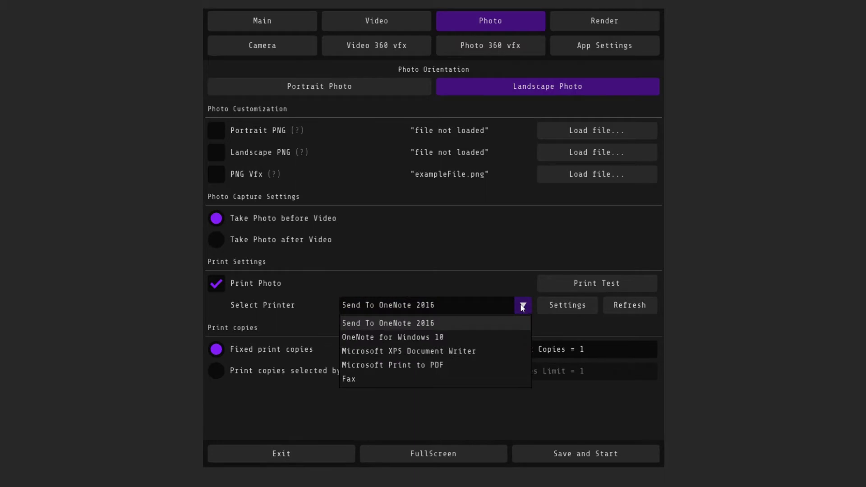
pyautogui.click(522, 306)
pyautogui.click(629, 51)
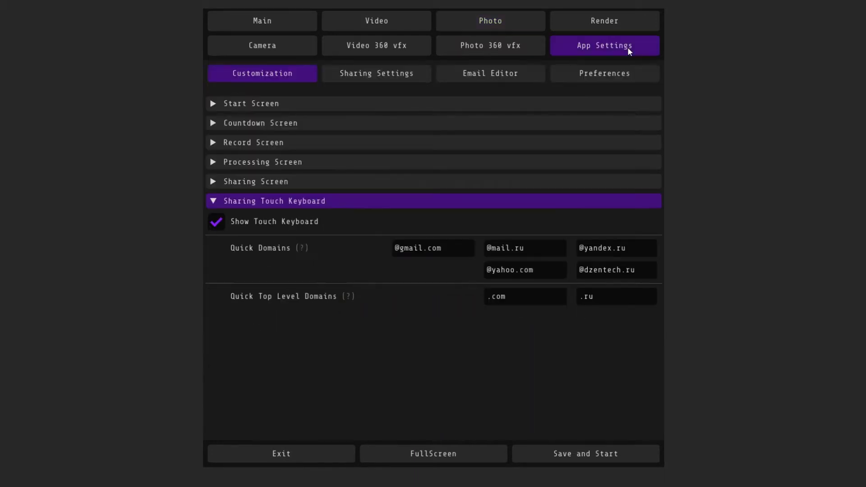
pyautogui.click(398, 77)
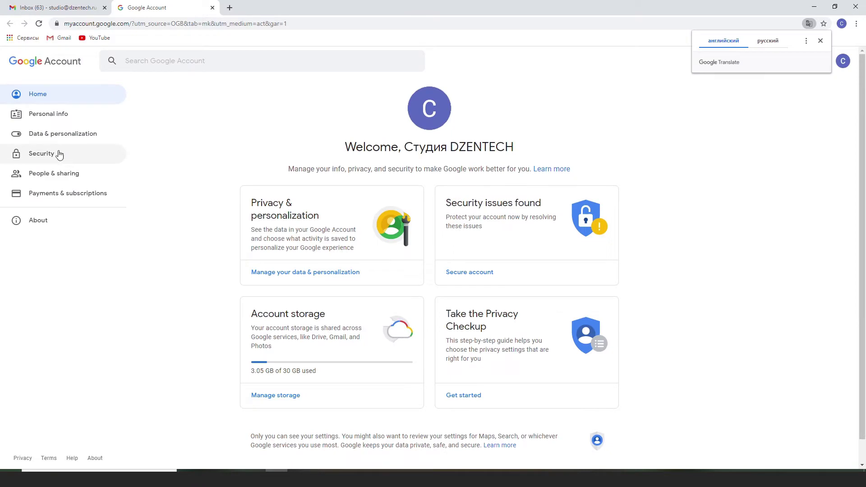
# - In the Google Account Security settings, switch Less secure app access on
pyautogui.click(58, 153)
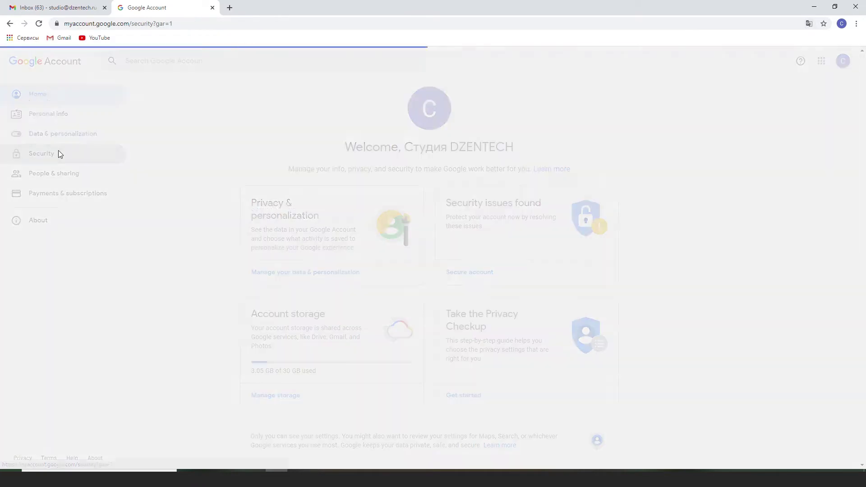
pyautogui.scroll(-14, 372, 300)
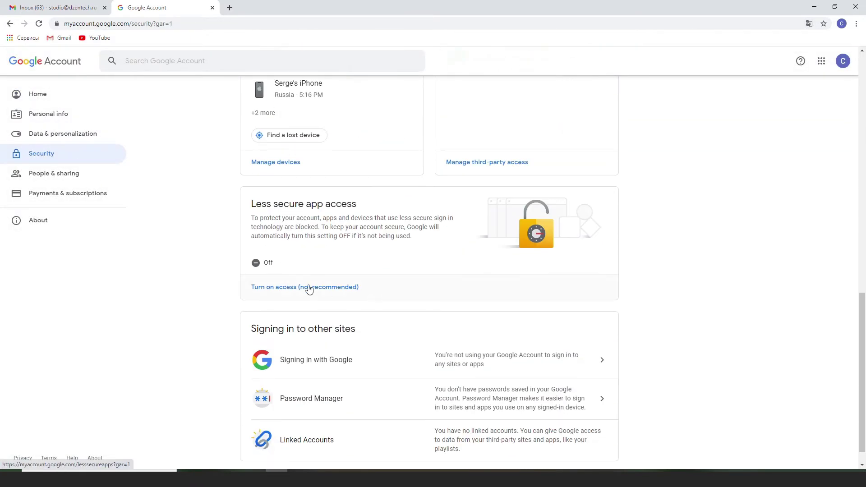
pyautogui.click(309, 289)
pyautogui.click(470, 195)
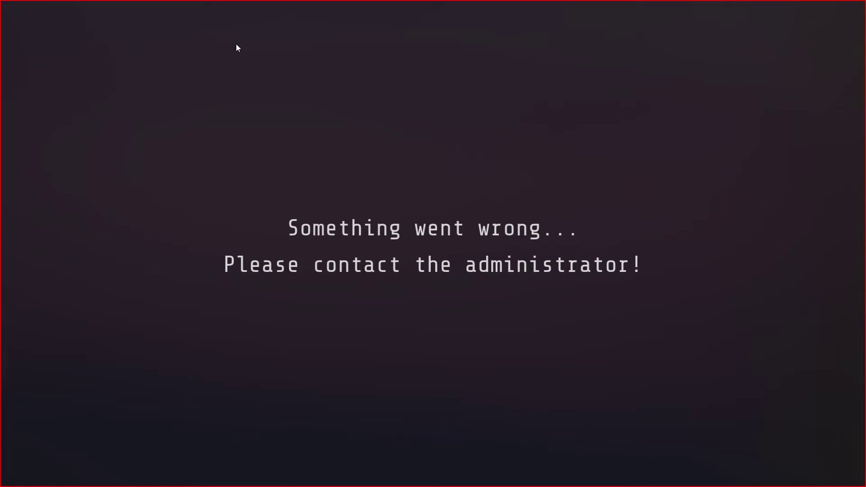
# - Leave the error screen and return to the photobooth settings
pyautogui.press('Escape')
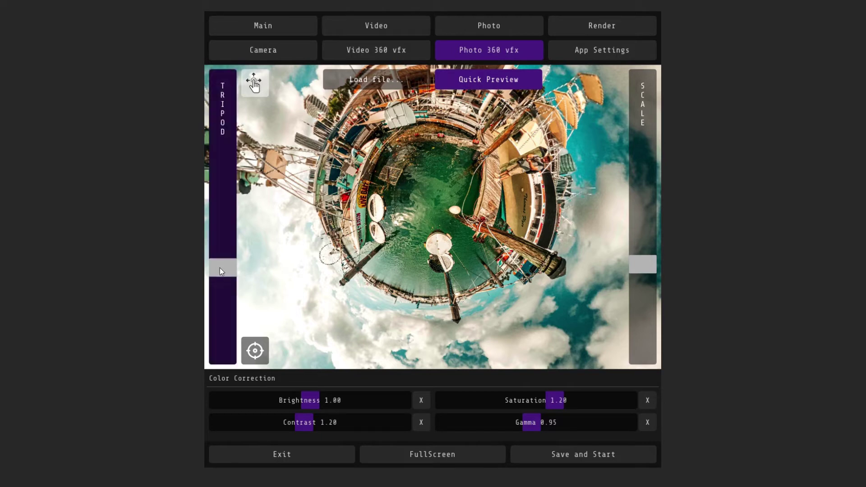
# - Adjust the little planet's tripod and lower its scale, then recenter it and raise contrast to 1.34
pyautogui.moveTo(220, 267)
pyautogui.mouseDown()
pyautogui.moveTo(214, 379)
pyautogui.moveTo(219, 270)
pyautogui.mouseUp()
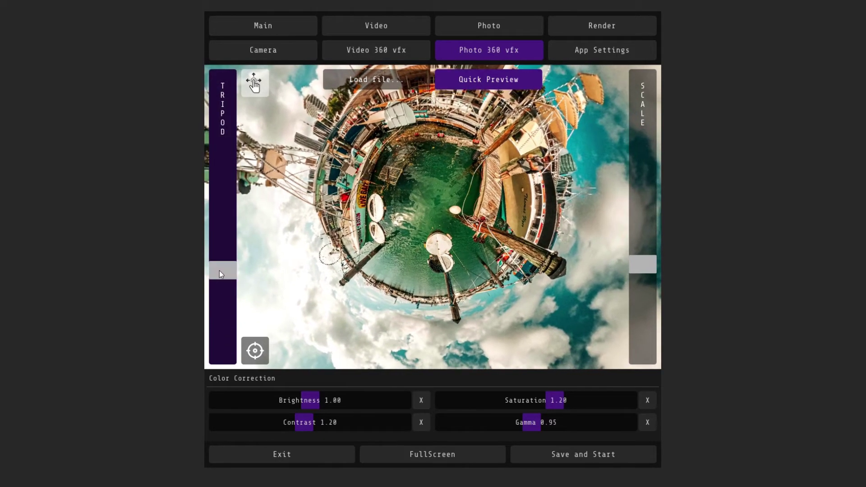
pyautogui.moveTo(642, 265); pyautogui.dragTo(632, 288)
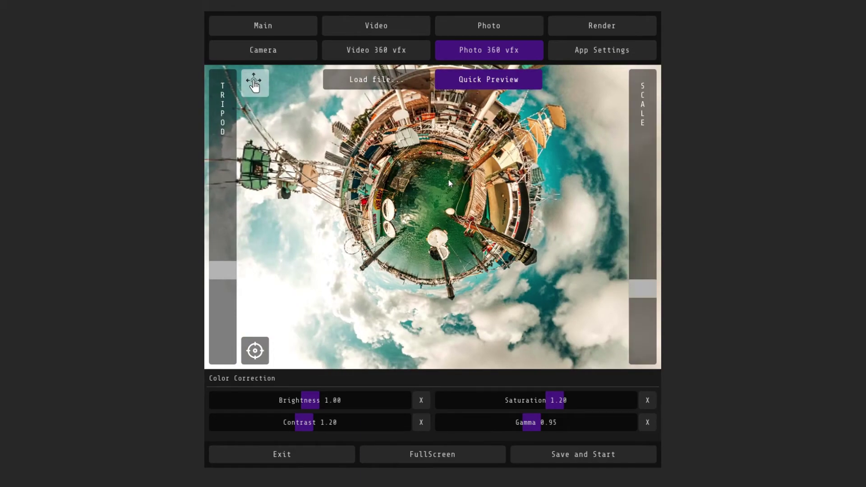
pyautogui.moveTo(448, 182); pyautogui.dragTo(404, 271)
pyautogui.click(256, 354)
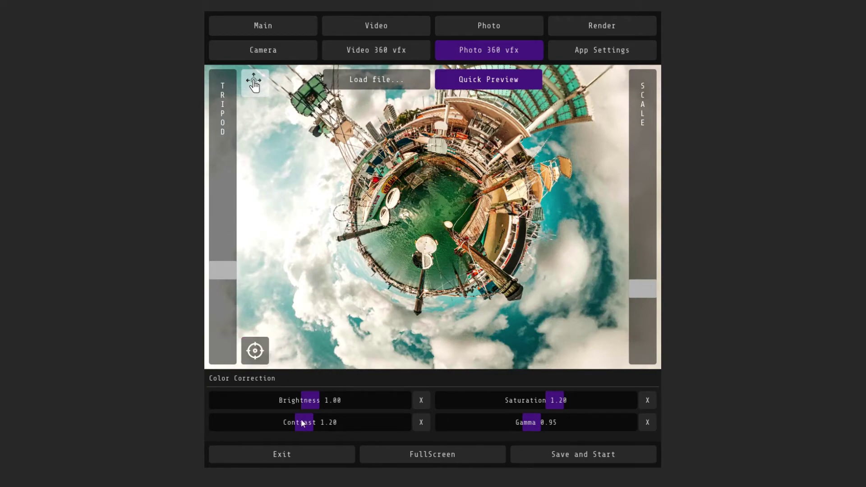
pyautogui.moveTo(302, 423)
pyautogui.mouseDown()
pyautogui.moveTo(323, 421)
pyautogui.moveTo(305, 422)
pyautogui.mouseUp()
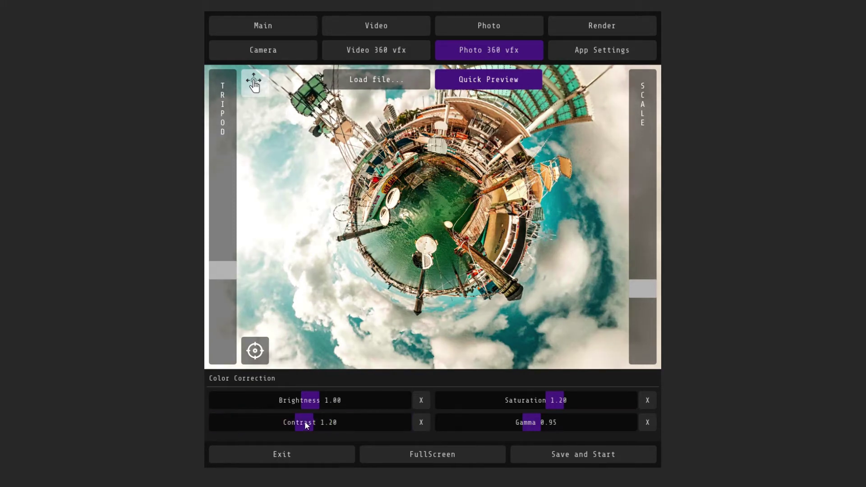
# - Turn off Quick Preview, load photo 0014 as the preview, and go to Photo settings
pyautogui.click(493, 80)
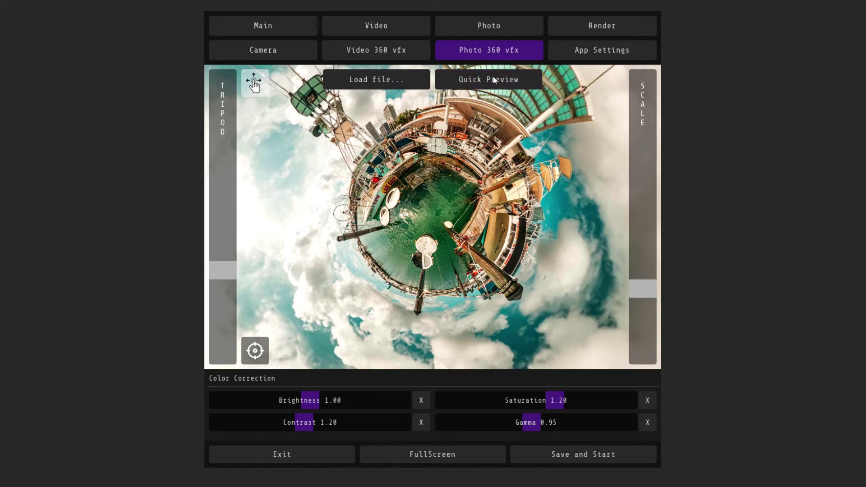
pyautogui.click(392, 86)
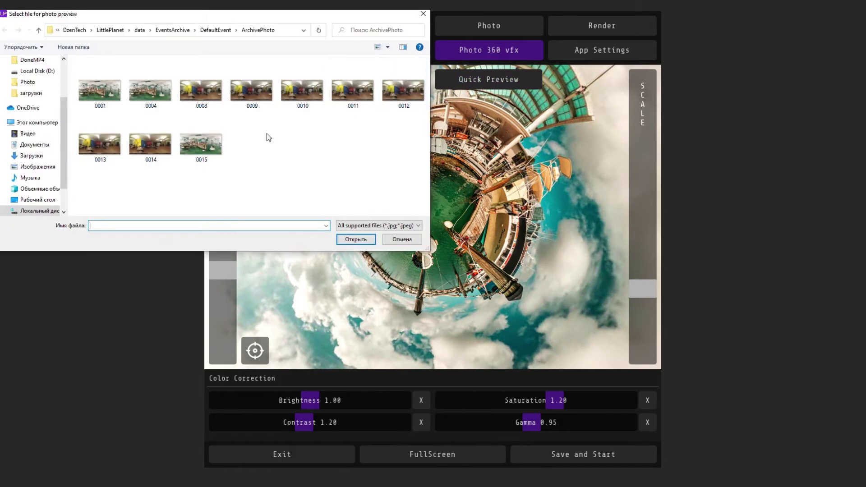
pyautogui.click(150, 143)
pyautogui.click(347, 241)
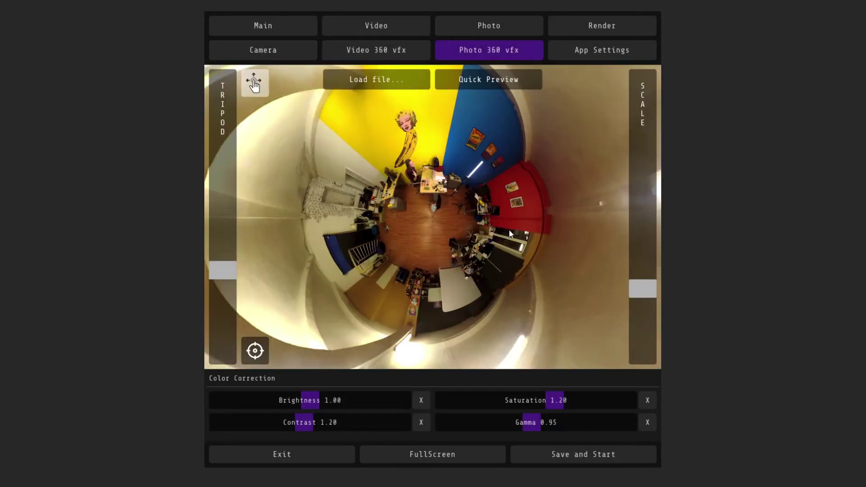
pyautogui.click(488, 28)
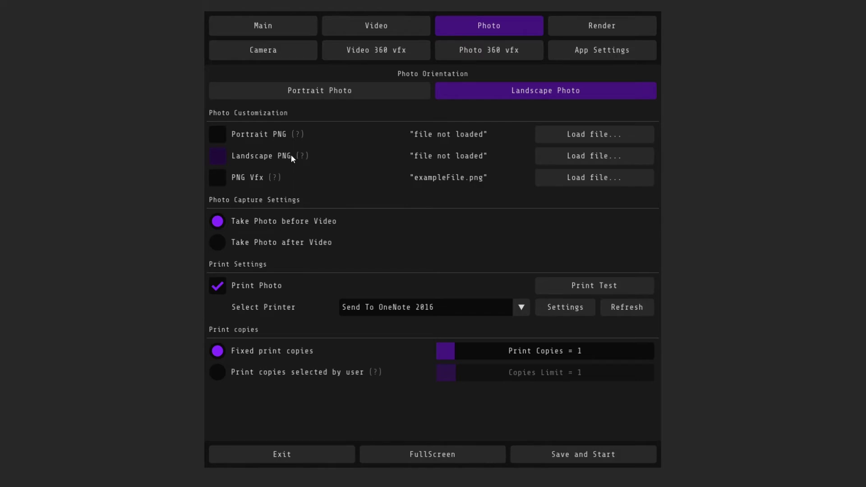
# - Let guests select their print copies with a limit of 4, then open Video 360 vfx
pyautogui.moveTo(304, 156)
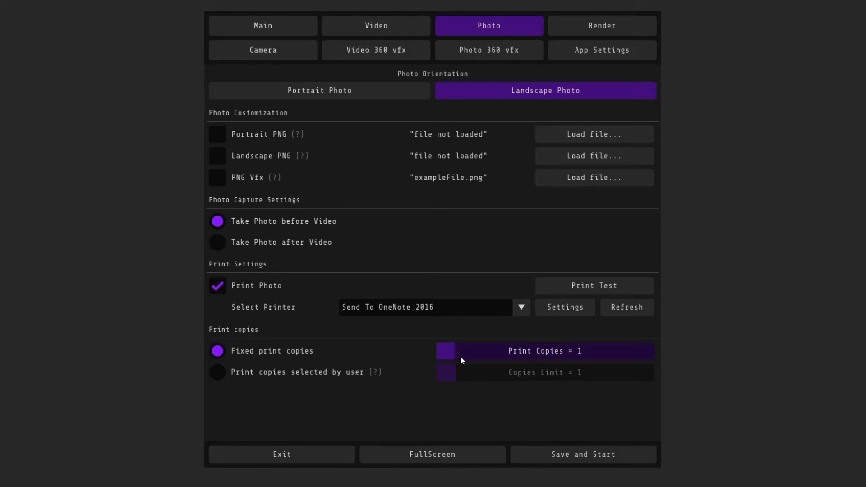
pyautogui.click(218, 372)
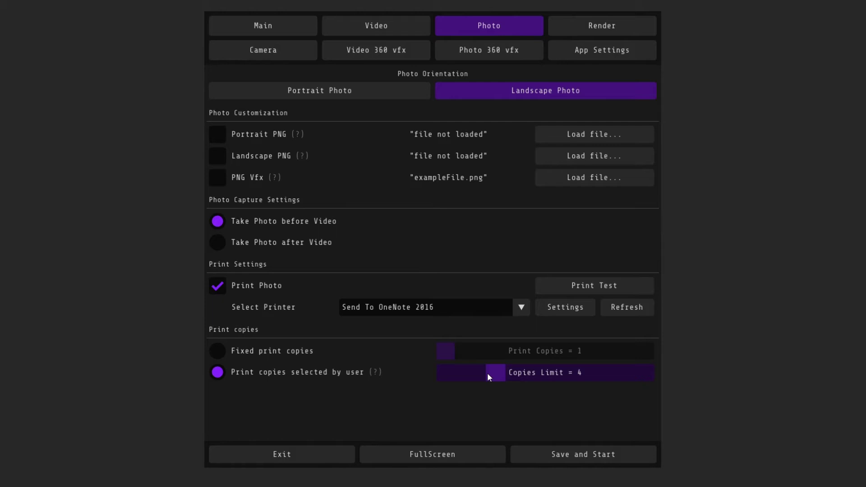
pyautogui.click(420, 52)
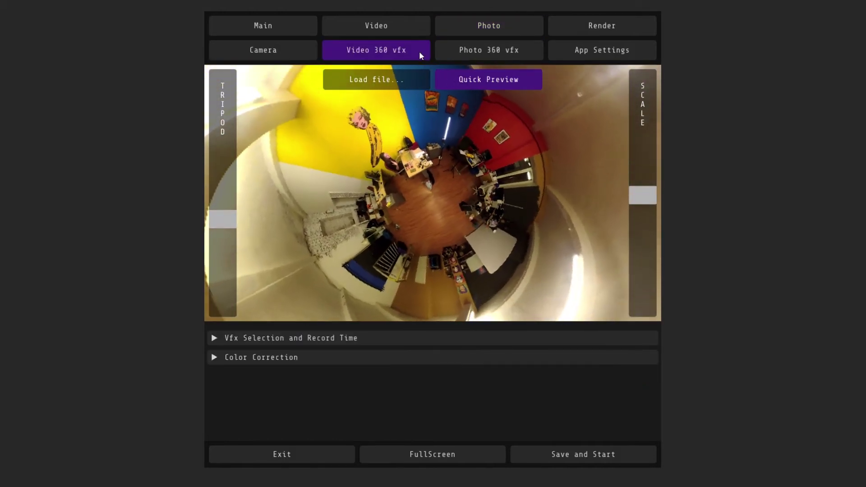
# - Adjust the video planet's tripod setting and check the color correction section
pyautogui.moveTo(222, 219)
pyautogui.mouseDown()
pyautogui.moveTo(218, 321)
pyautogui.moveTo(219, 223)
pyautogui.mouseUp()
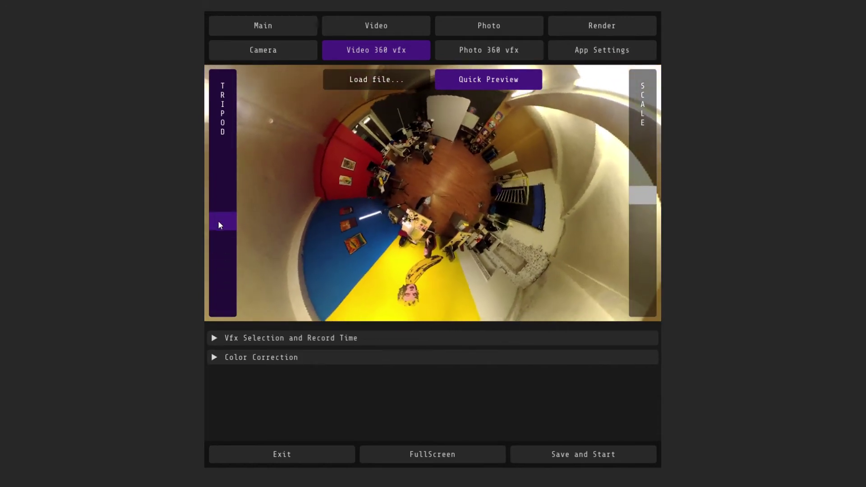
pyautogui.click(214, 358)
pyautogui.click(213, 358)
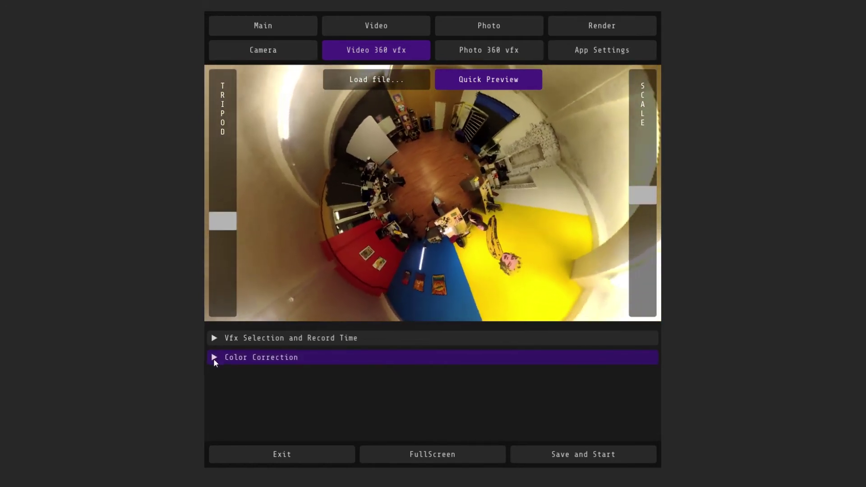
# - Select the Planet Swing effect with a 7.2 s record time and faster Vfx speed
pyautogui.click(210, 337)
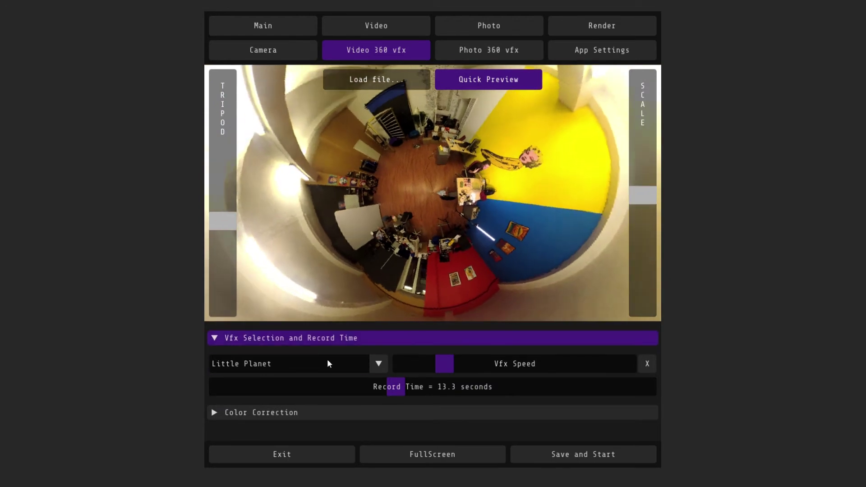
pyautogui.click(372, 361)
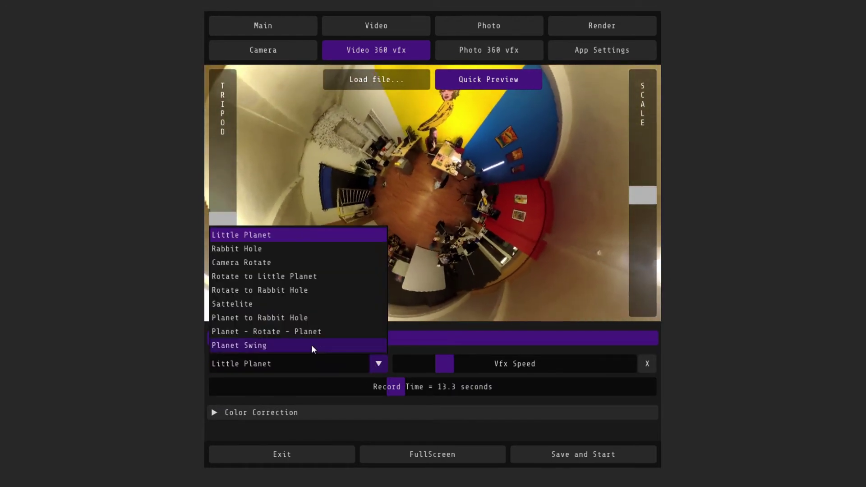
pyautogui.click(312, 345)
pyautogui.moveTo(396, 387); pyautogui.dragTo(304, 388)
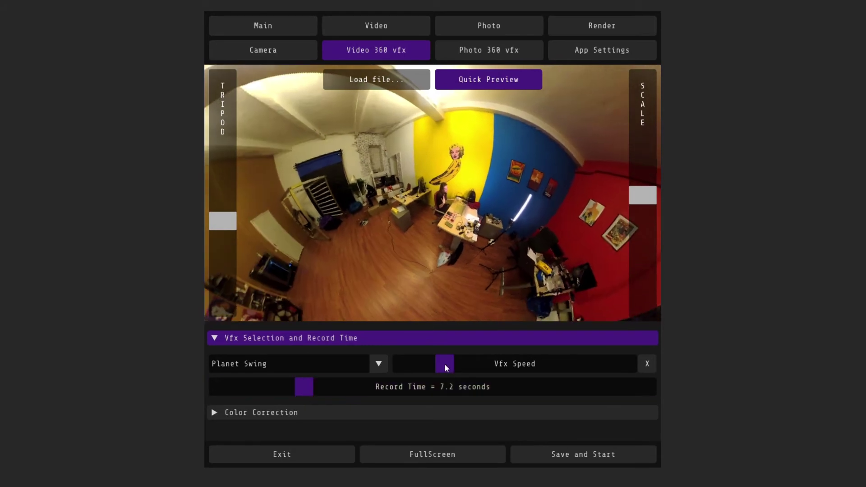
pyautogui.moveTo(444, 363); pyautogui.dragTo(520, 366)
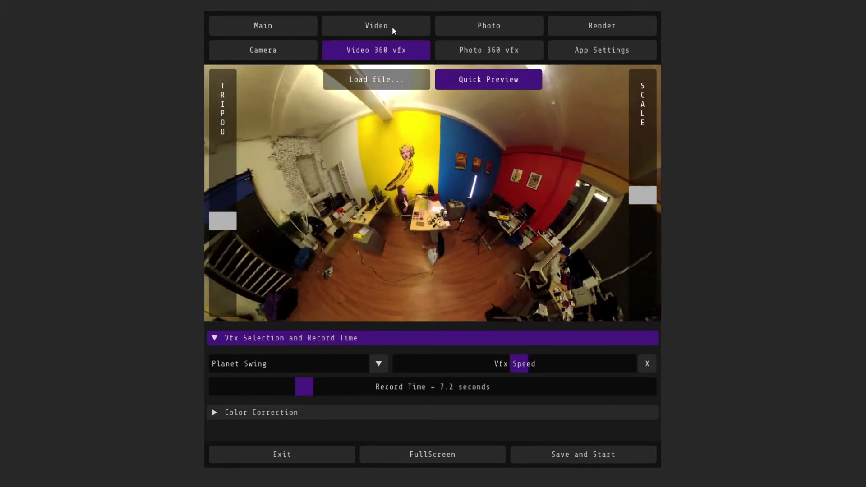
pyautogui.click(392, 28)
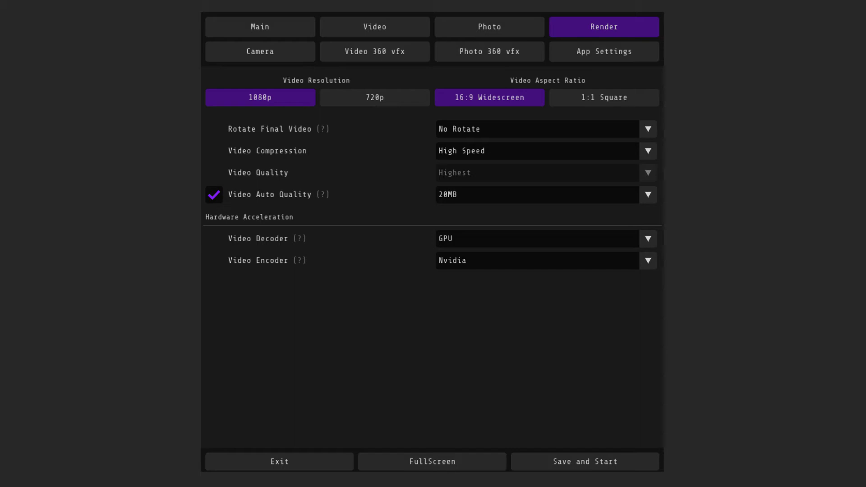
# - Return to the Main page's camera, Wi-Fi, video and render overview
pyautogui.click(259, 27)
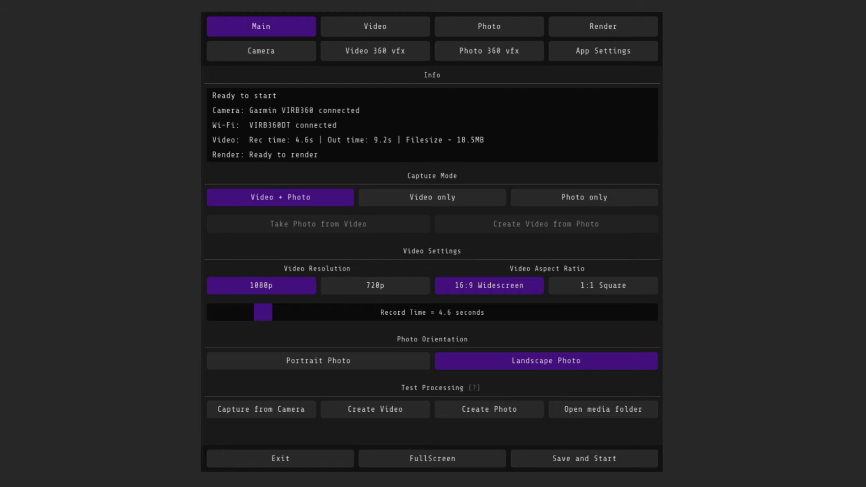
# - In Customization's Start Screen, show 'Touch to Start' text instead of a start button image
pyautogui.click(594, 53)
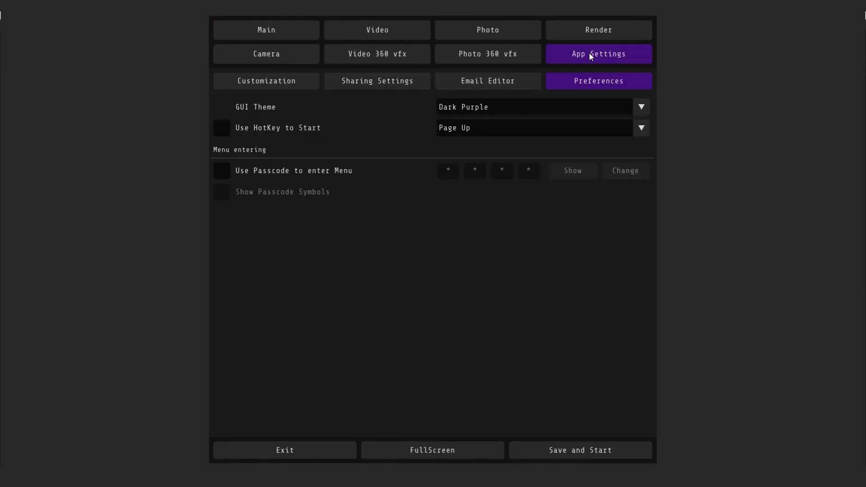
pyautogui.click(278, 82)
pyautogui.click(218, 113)
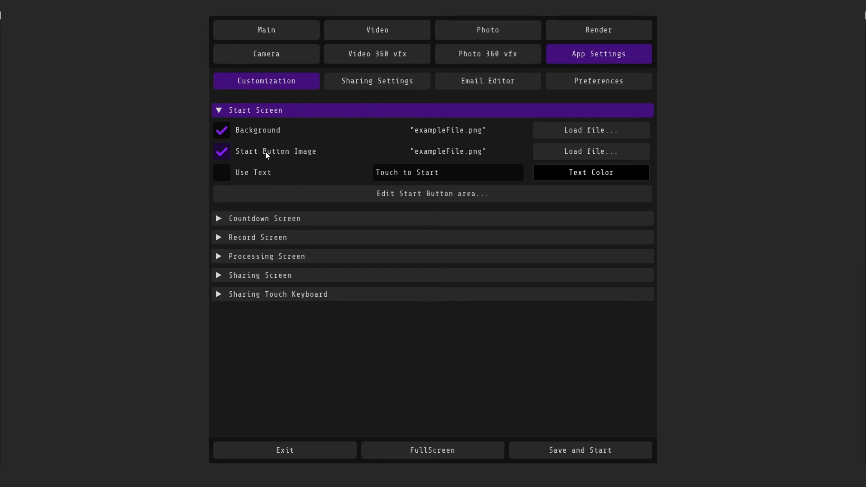
pyautogui.click(255, 175)
pyautogui.click(252, 153)
pyautogui.click(584, 179)
pyautogui.click(583, 178)
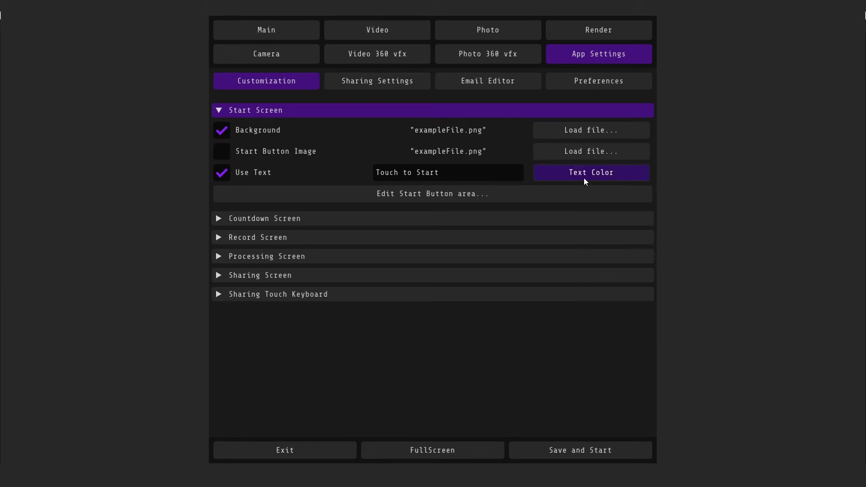
pyautogui.click(464, 194)
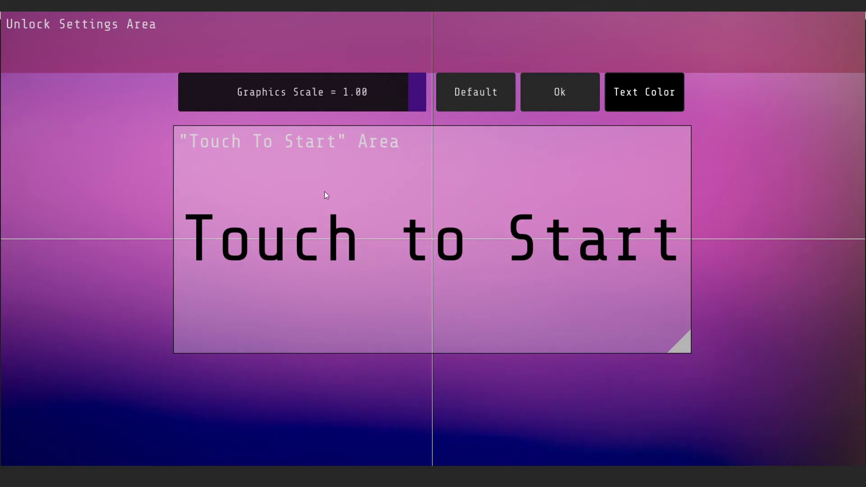
pyautogui.moveTo(687, 345); pyautogui.dragTo(391, 250)
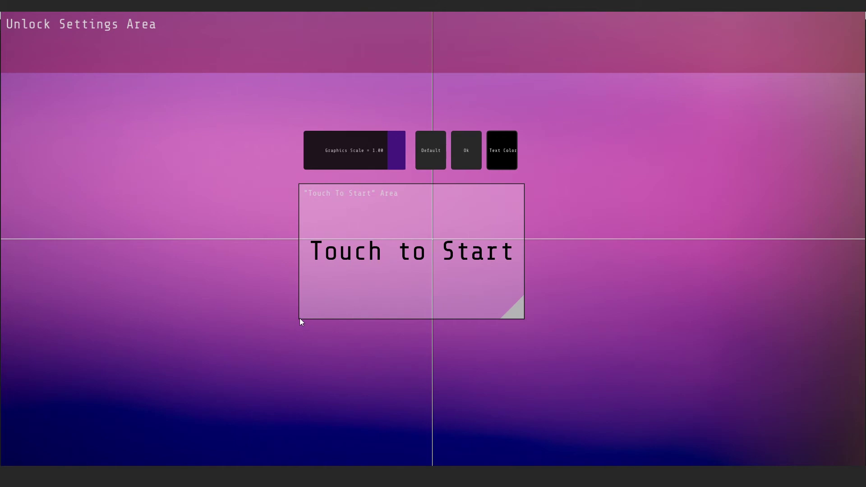
pyautogui.click(436, 156)
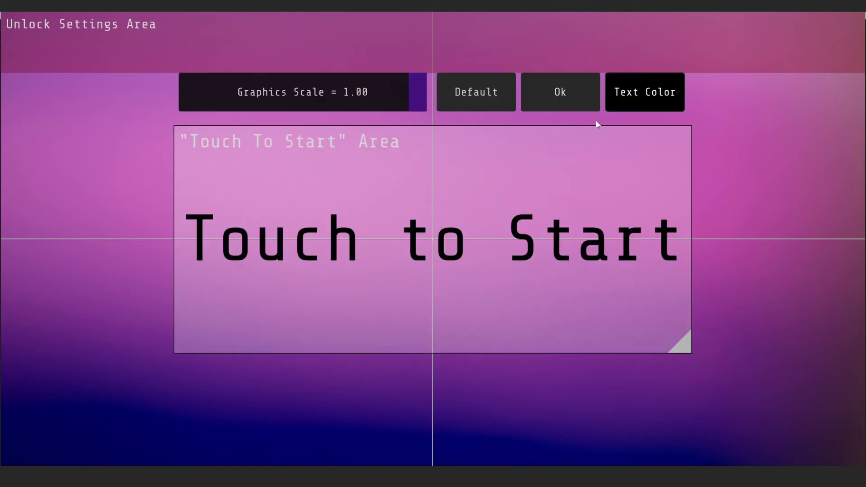
pyautogui.click(561, 92)
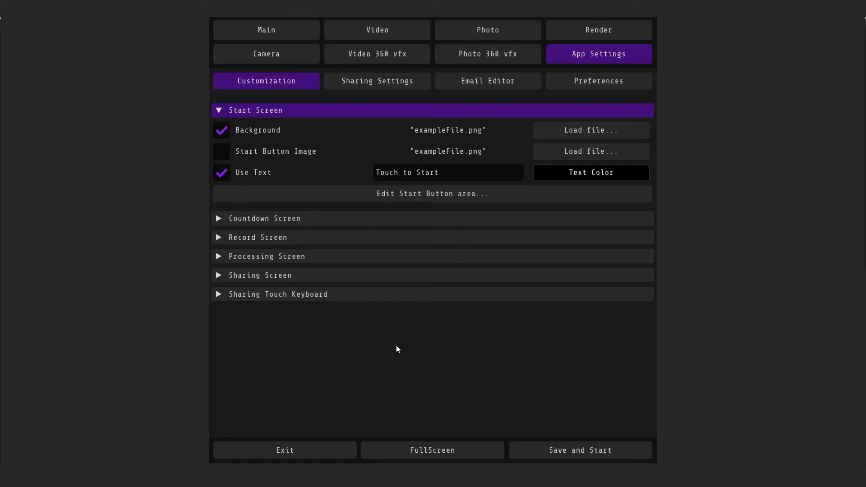
pyautogui.click(217, 219)
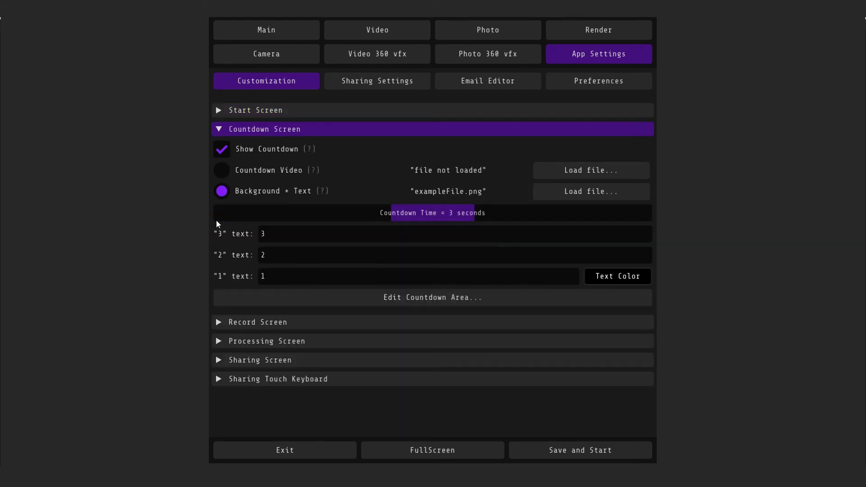
# - Keep the countdown on at 3 seconds and narrow its number area in the area editor
pyautogui.click(263, 148)
pyautogui.click(263, 148)
pyautogui.moveTo(403, 211); pyautogui.dragTo(474, 212)
pyautogui.click(309, 297)
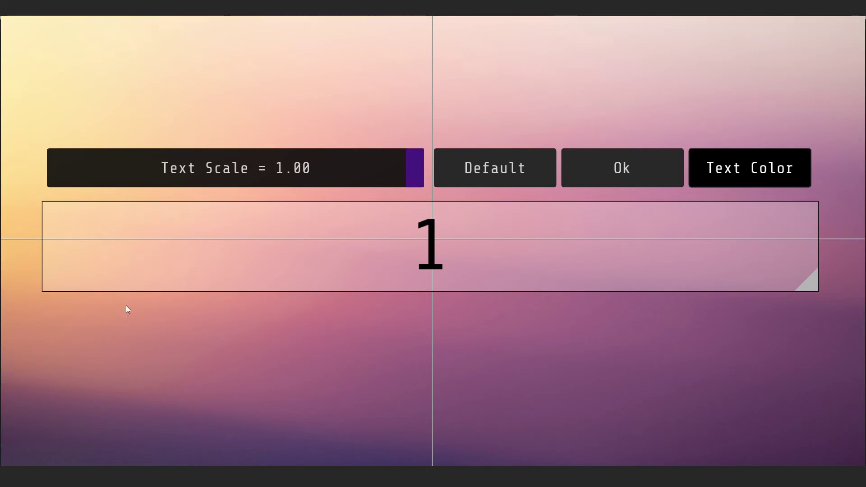
pyautogui.moveTo(798, 281); pyautogui.dragTo(655, 271)
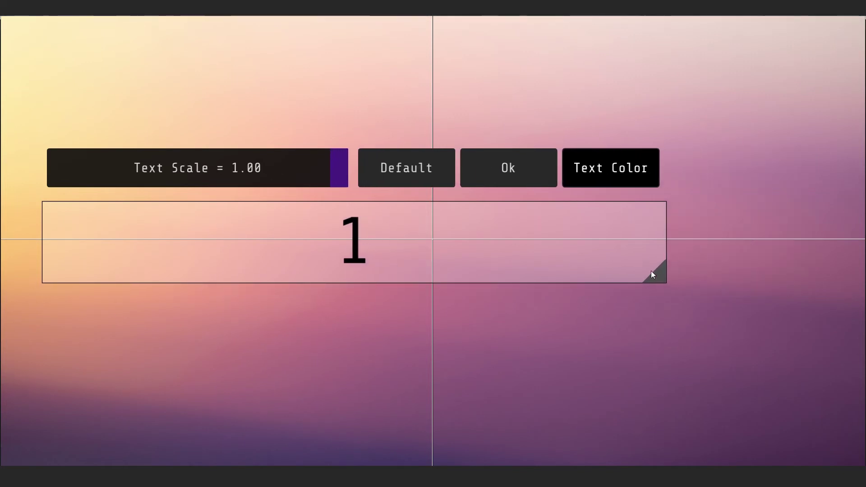
pyautogui.click(504, 176)
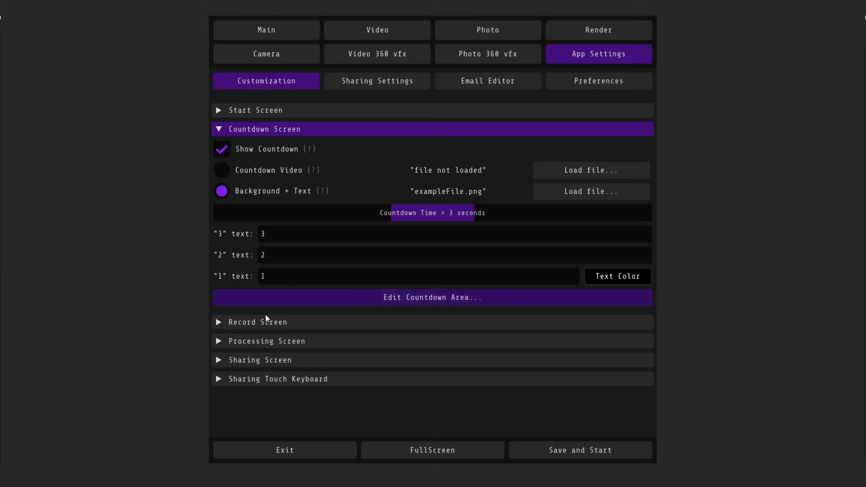
# - Expand Record Screen and Processing Screen to show the exampleFile.png background and preview options
pyautogui.click(217, 323)
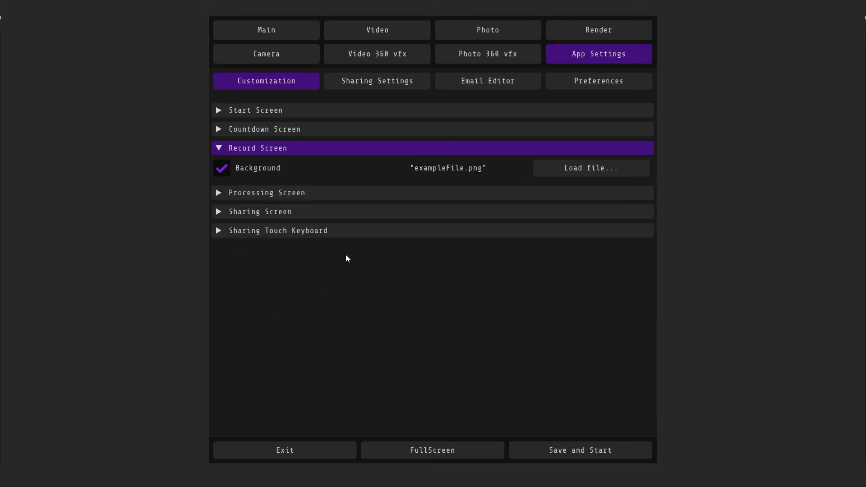
pyautogui.click(217, 197)
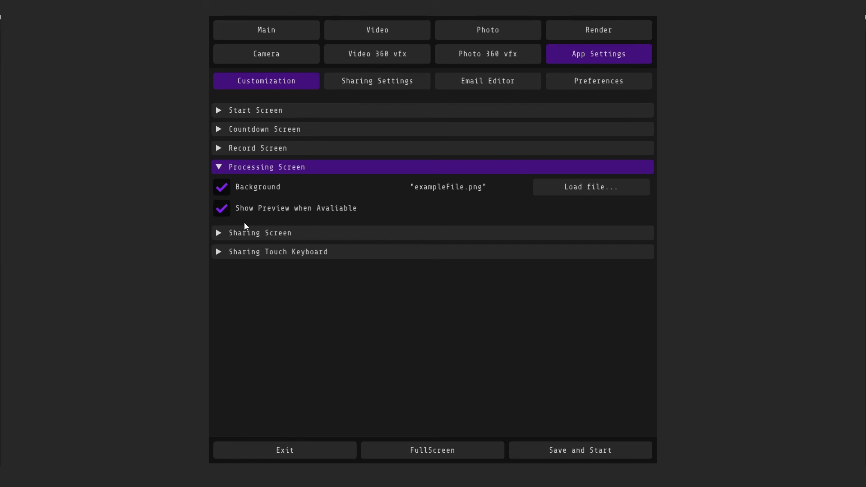
# - Cut the Sharing Screen timeout from 50 to 29 seconds
pyautogui.click(221, 233)
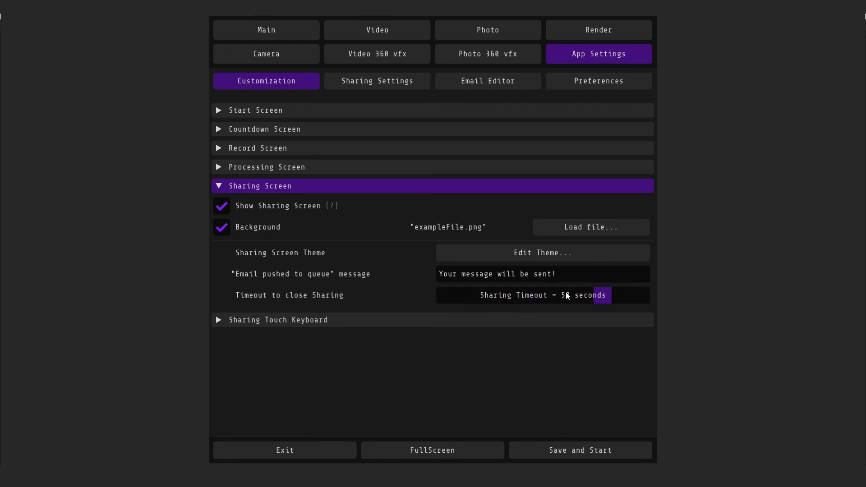
pyautogui.moveTo(602, 295); pyautogui.dragTo(520, 296)
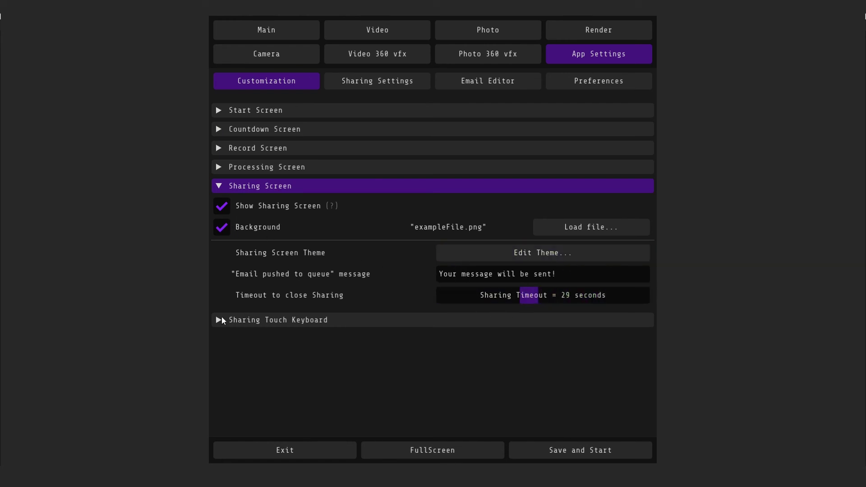
pyautogui.click(515, 252)
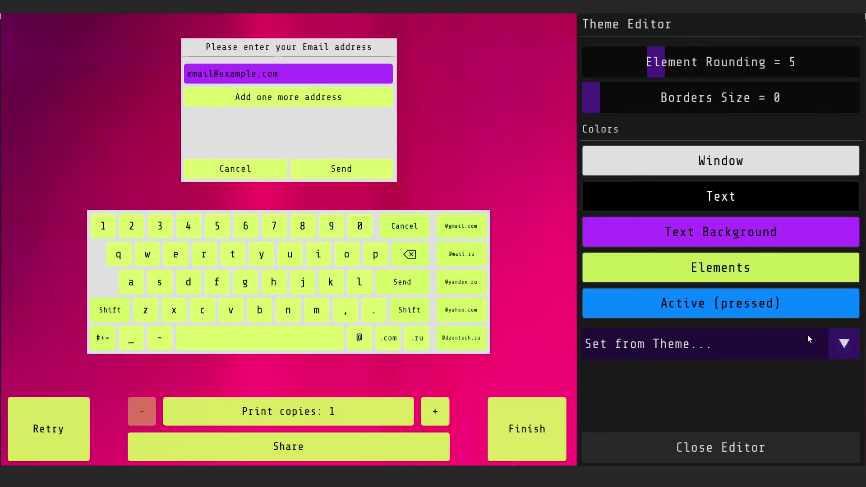
# - Apply the Dark Purple preset to the sharing theme with window colour 240,240,240
pyautogui.click(847, 345)
pyautogui.click(720, 313)
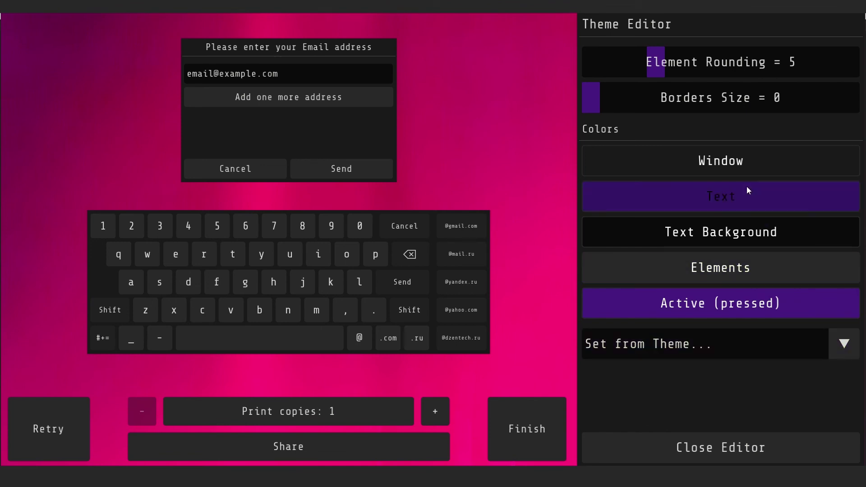
pyautogui.click(741, 169)
pyautogui.moveTo(726, 246); pyautogui.dragTo(546, 215)
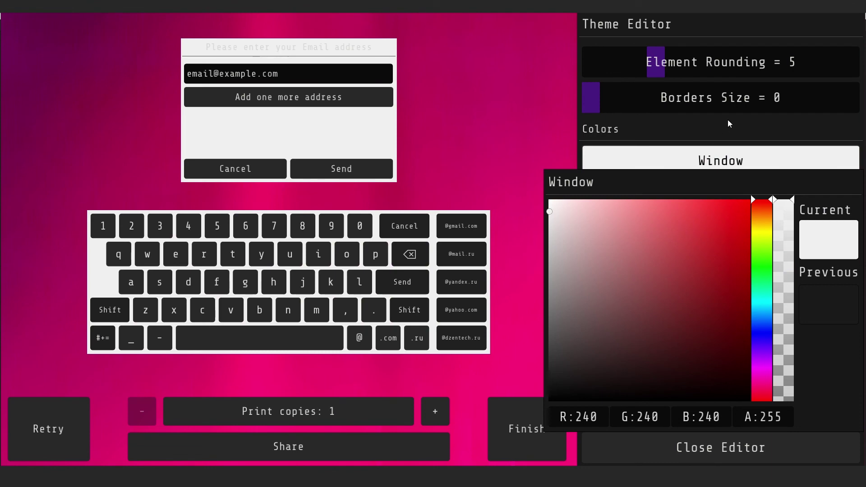
pyautogui.click(729, 132)
pyautogui.click(738, 440)
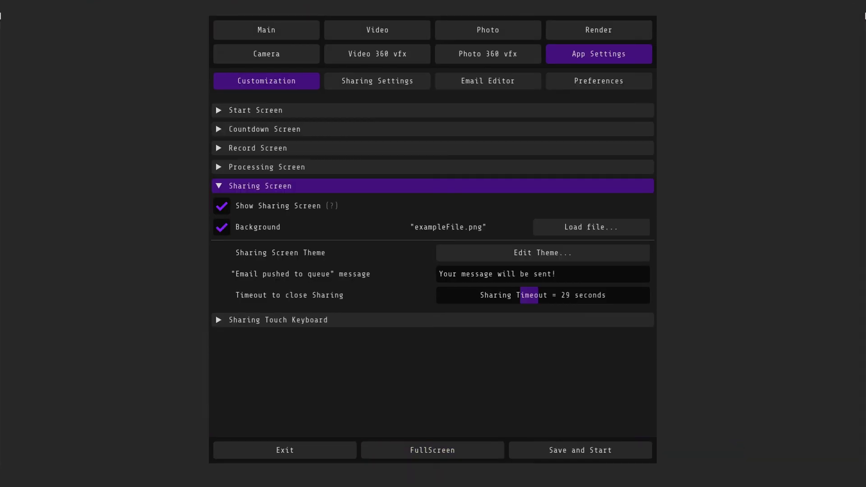
pyautogui.click(271, 320)
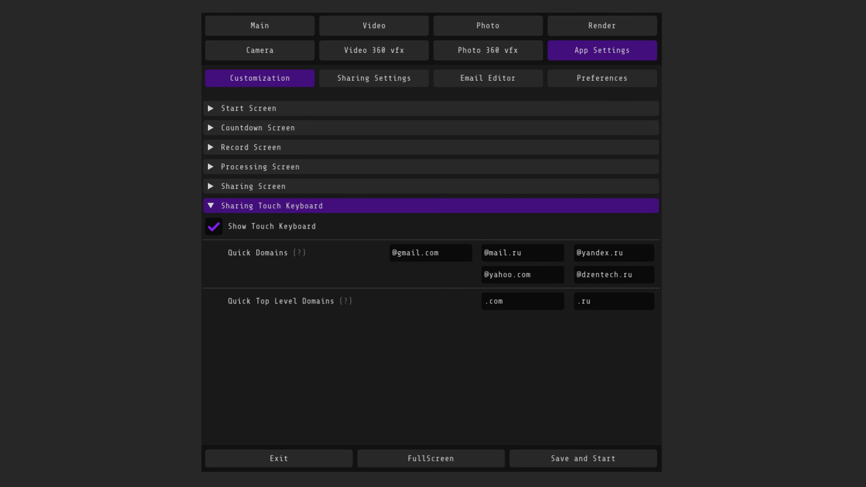
# - Set the GUI theme to Light Old School, leaving Use Passcode to enter Menu off
pyautogui.click(626, 81)
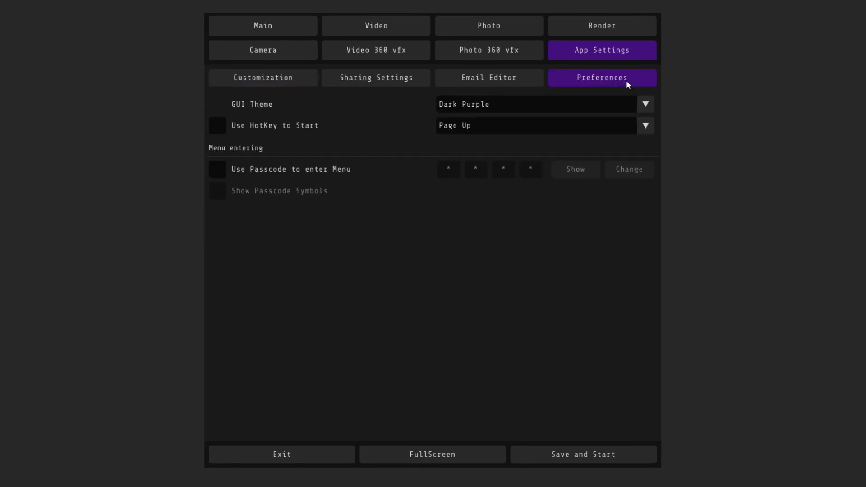
pyautogui.click(646, 105)
pyautogui.click(629, 120)
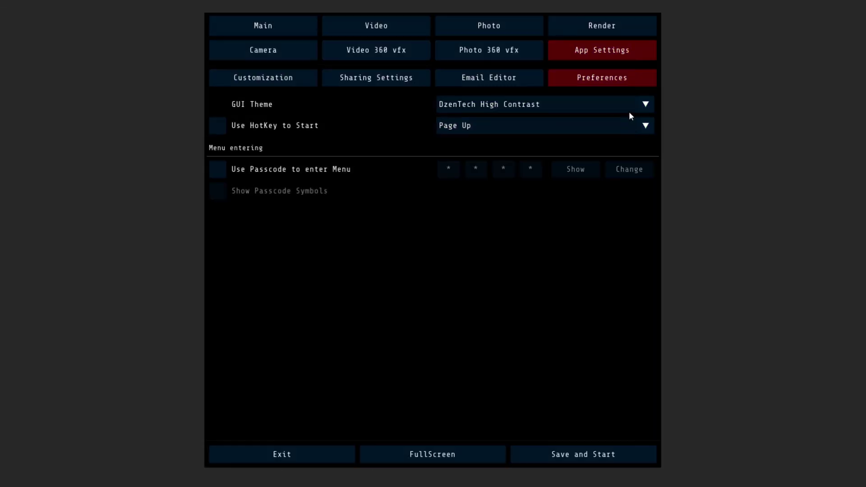
pyautogui.click(645, 104)
pyautogui.click(576, 164)
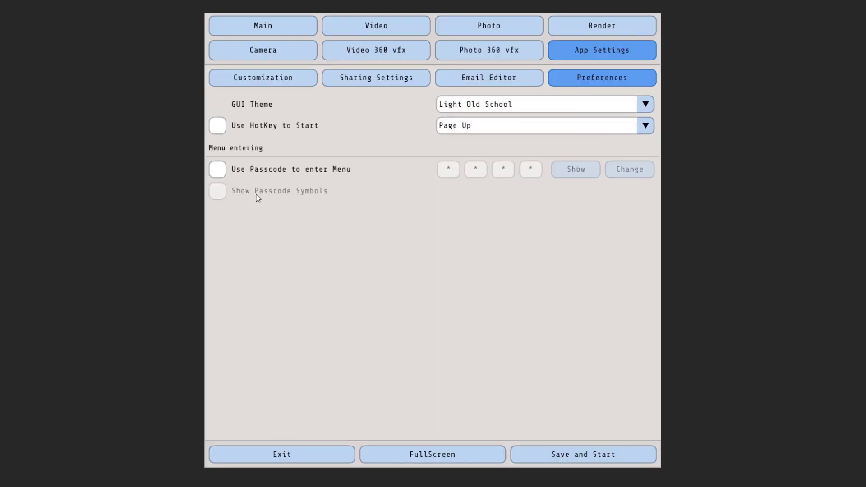
pyautogui.click(220, 166)
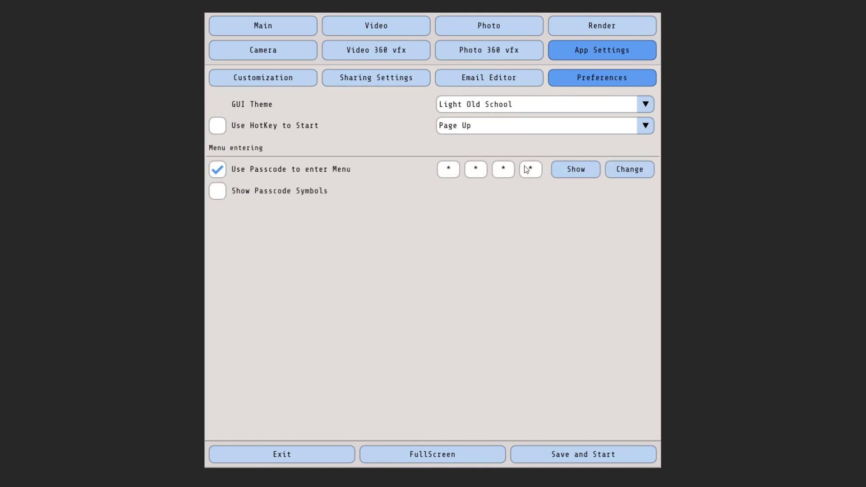
pyautogui.press('space')
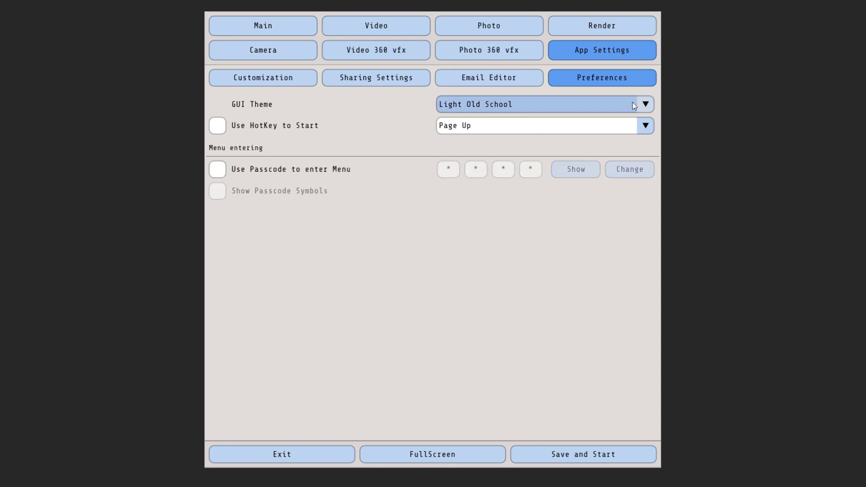